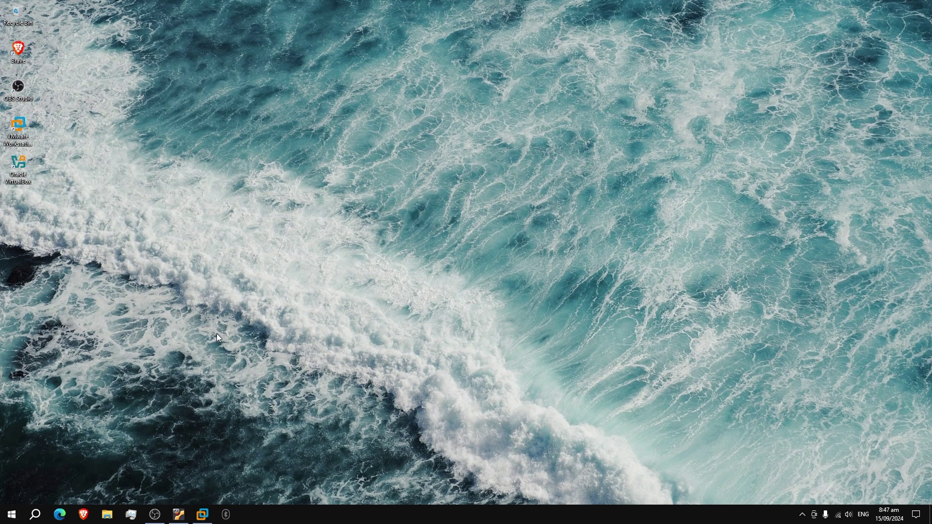
Step: Launch Virtual Network Editor from a Windows Start menu search for 'virtua'
key(super)
text(virtua)
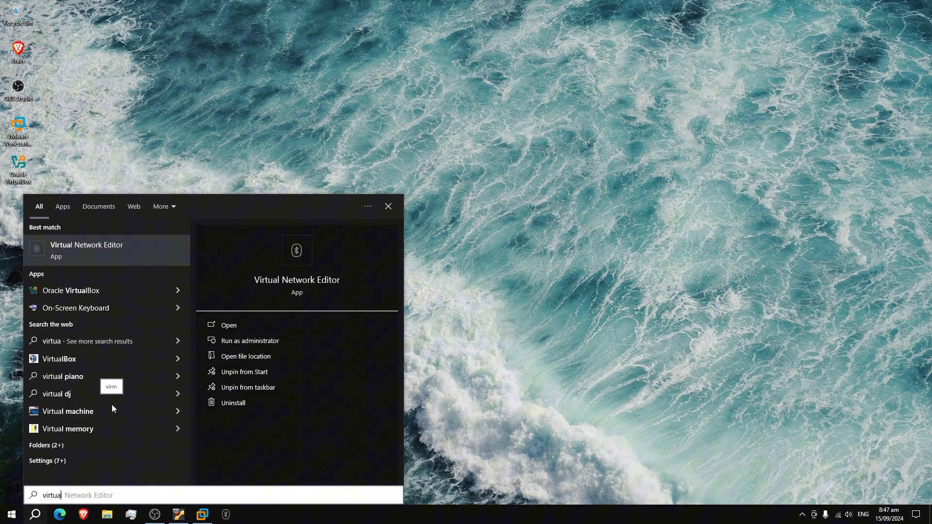
key(Return)
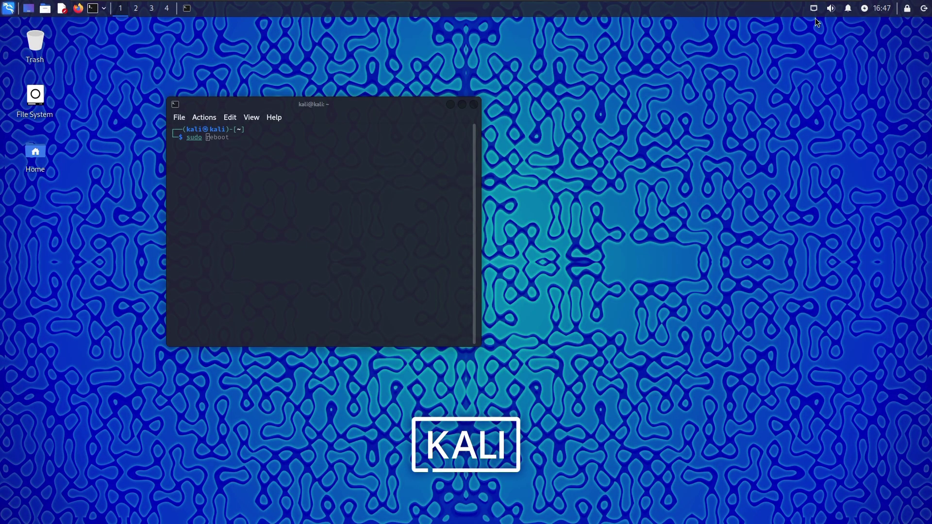
Step: Disconnect the Kali VM's wired network connection from its tray network menu
click(815, 8)
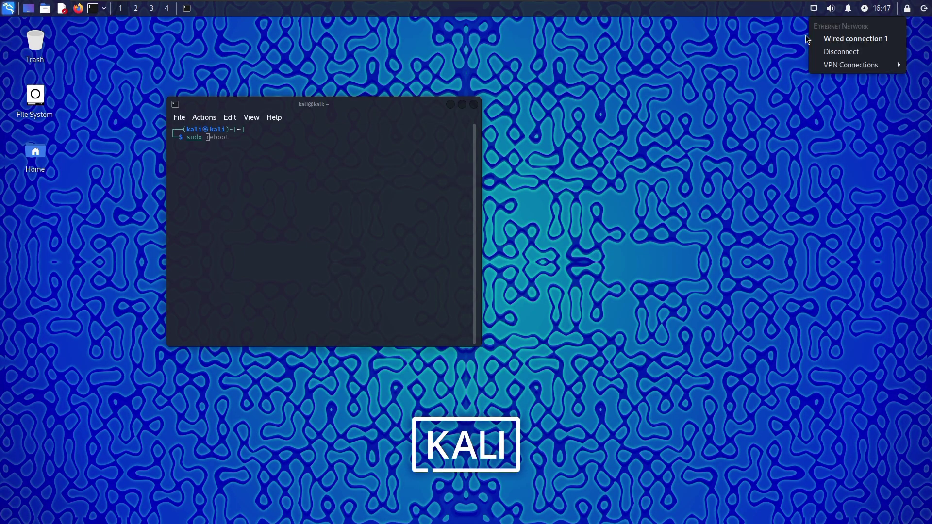
click(822, 49)
click(816, 9)
Step: Check in the Kali VM settings that its network adapter is Bridged, then close them
click(751, 55)
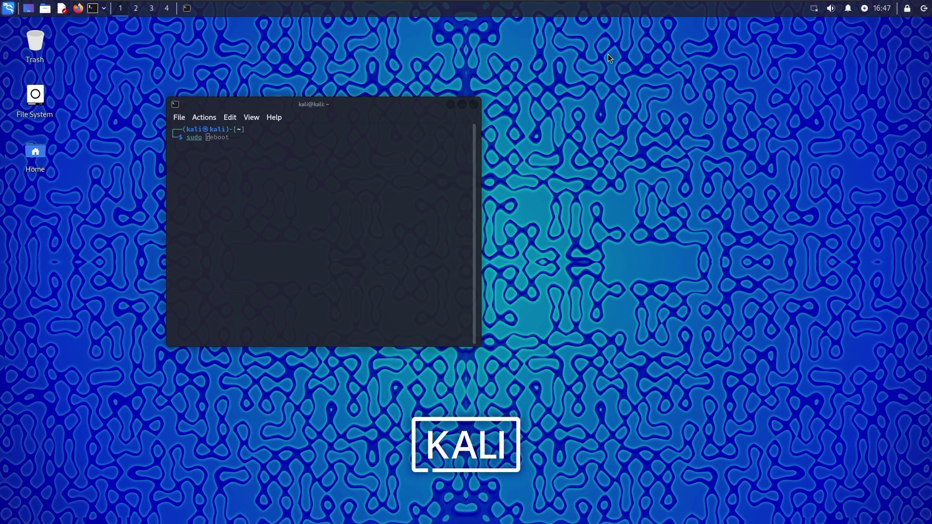
click(159, 8)
click(208, 140)
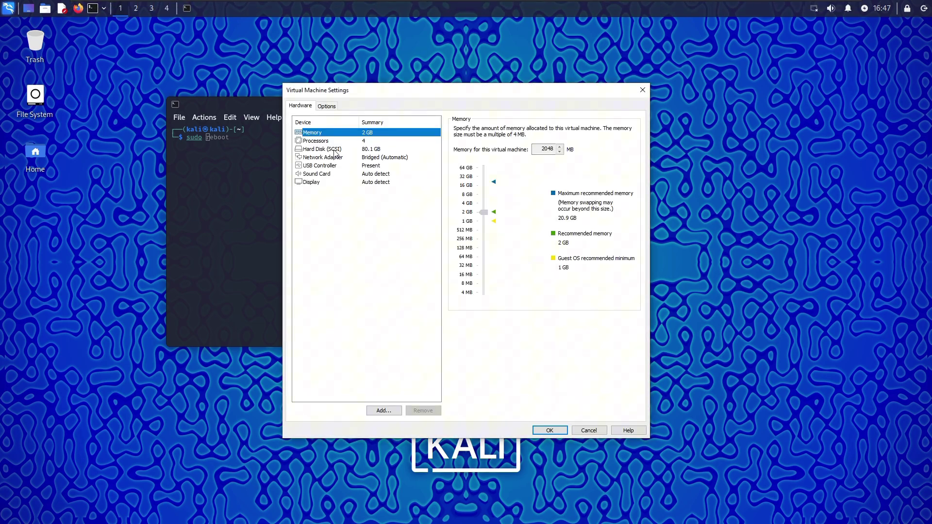
click(328, 158)
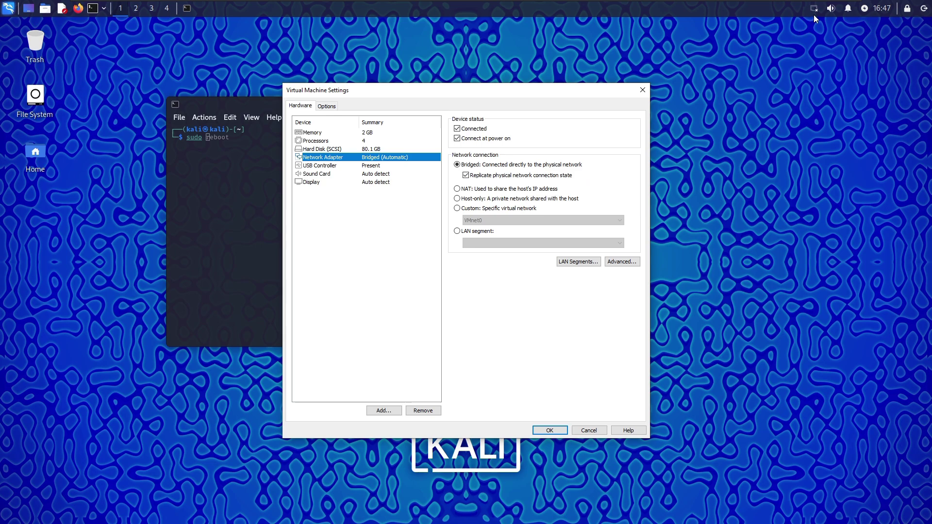
click(644, 90)
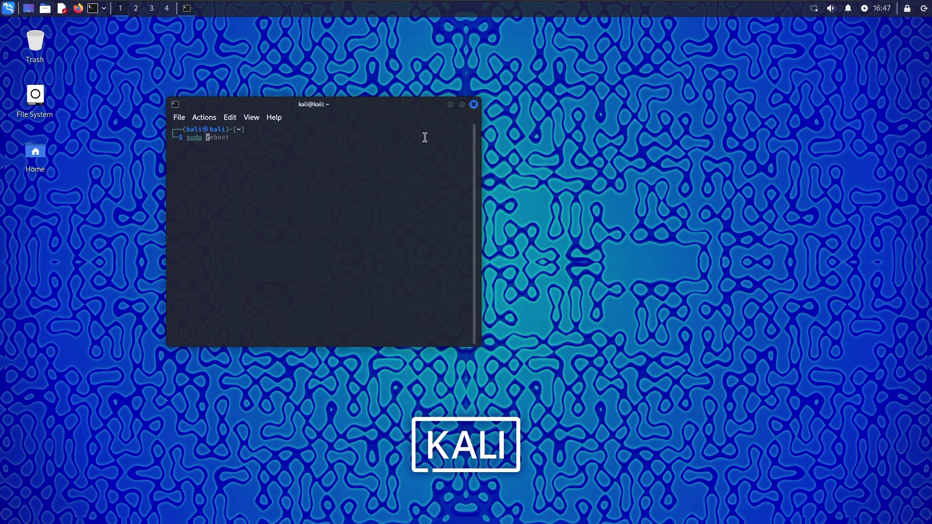
Step: Unlock the editor with administrator rights and show VMnet0's Bridged-to adapter list
click(475, 103)
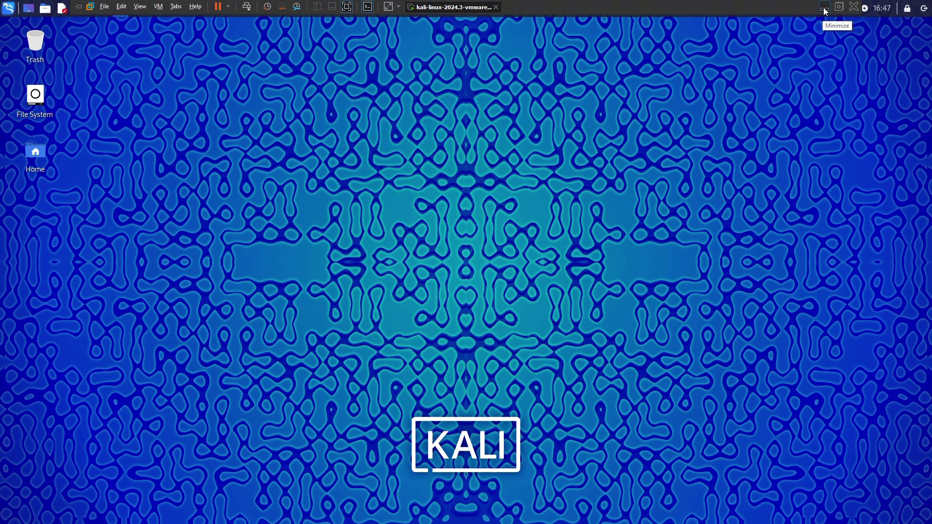
click(825, 10)
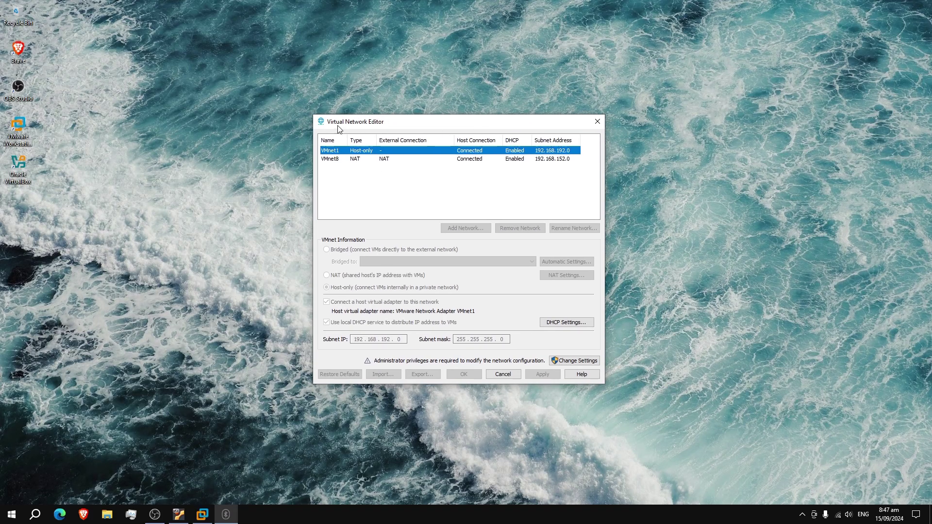
click(425, 183)
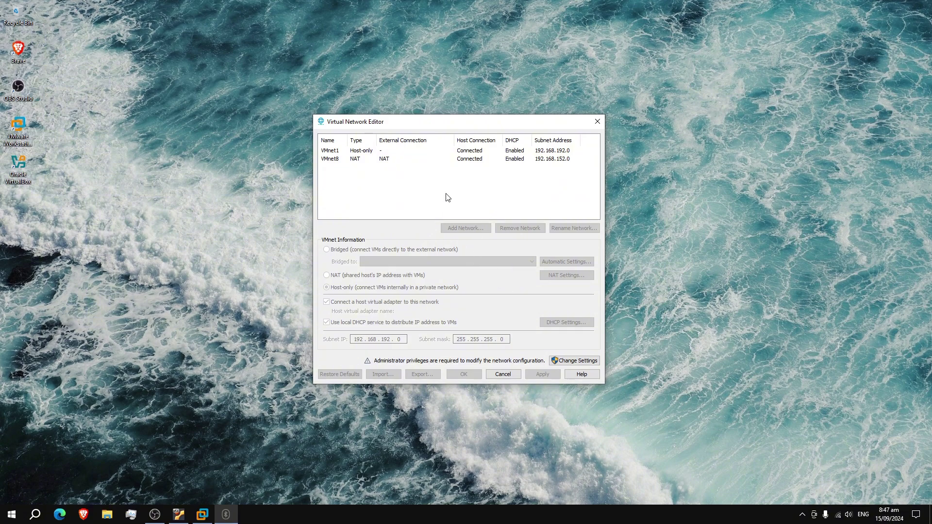
click(575, 360)
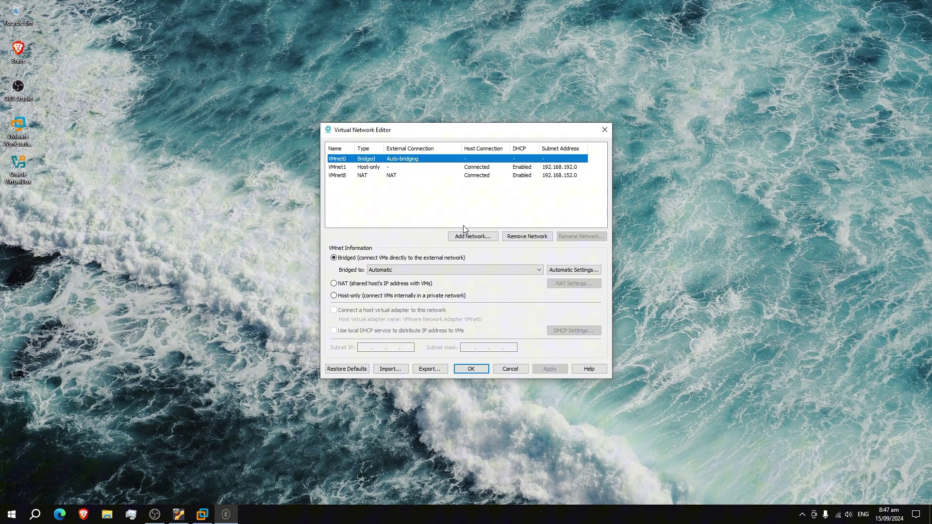
click(412, 166)
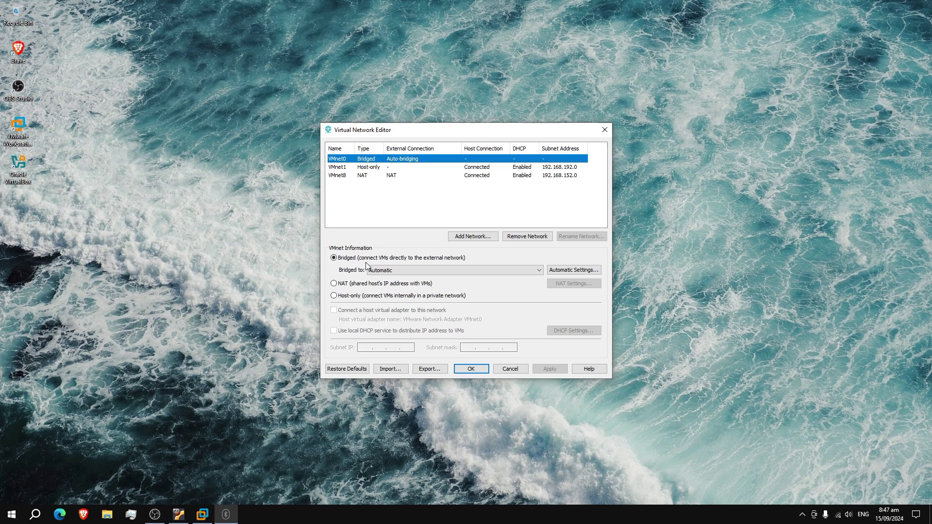
click(406, 270)
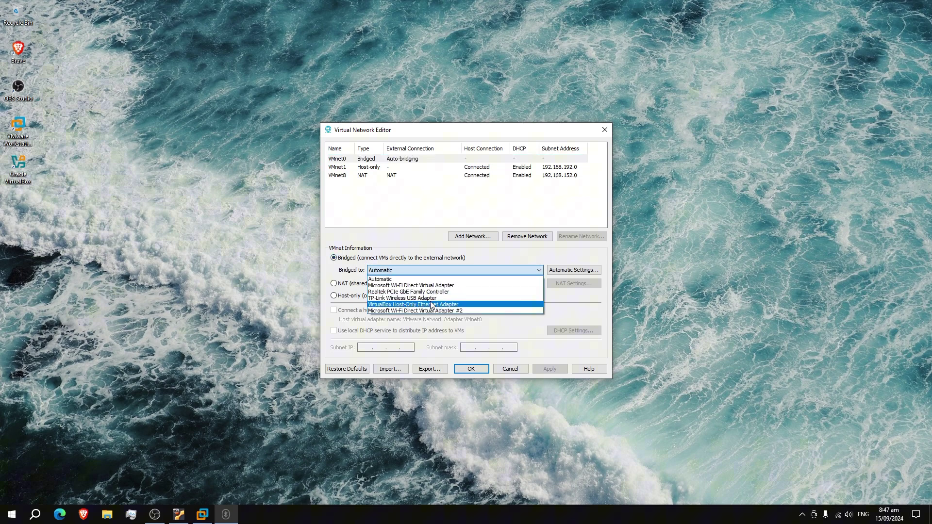
Step: Bridge VMnet0 to the TP-Link Wireless USB Adapter
click(481, 300)
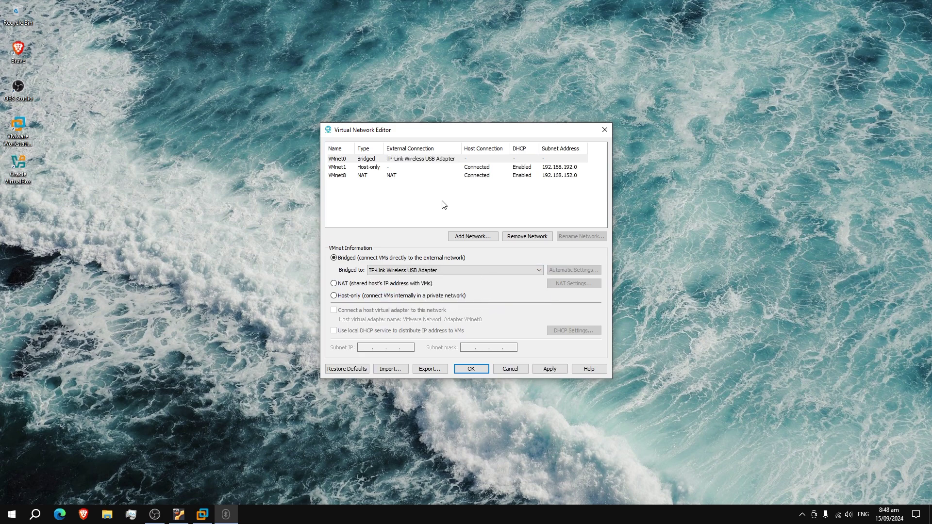
click(444, 268)
click(793, 464)
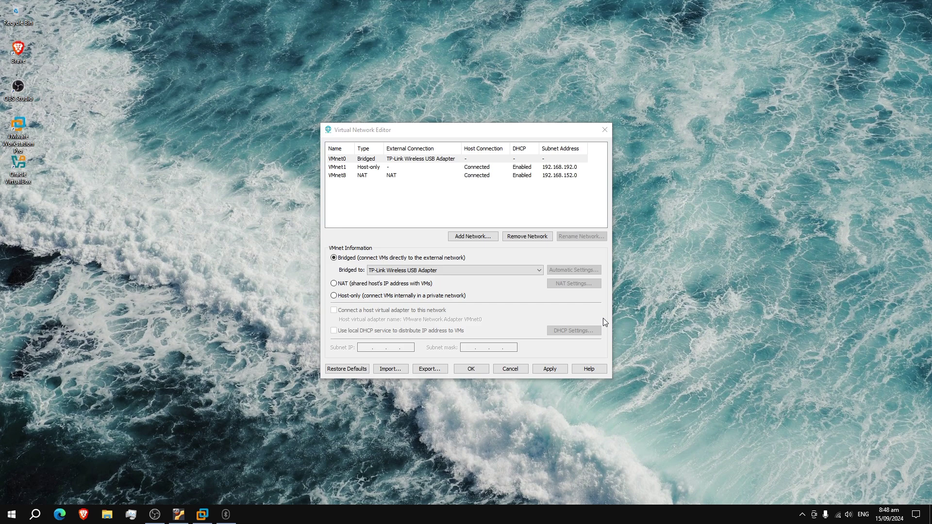
click(539, 271)
click(466, 303)
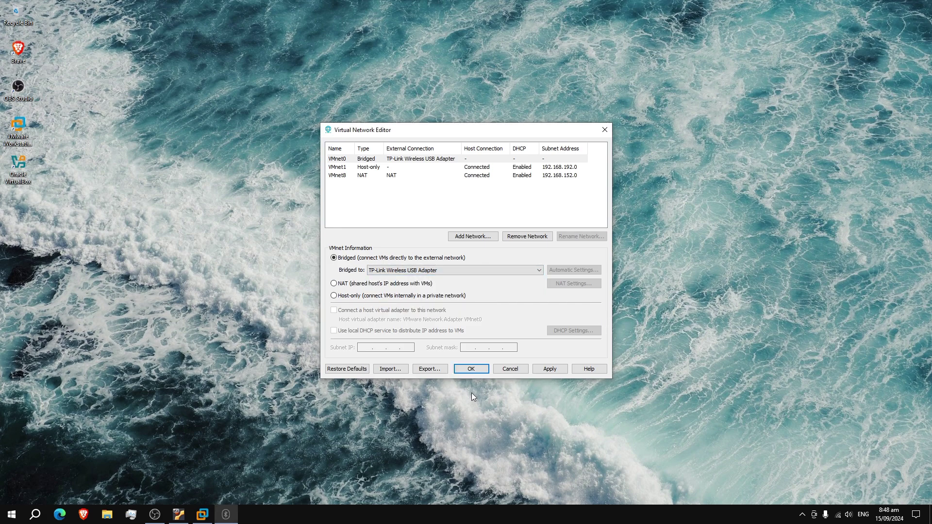
Step: Apply the VMnet0 bridging change and close Virtual Network Editor with OK
click(23, 136)
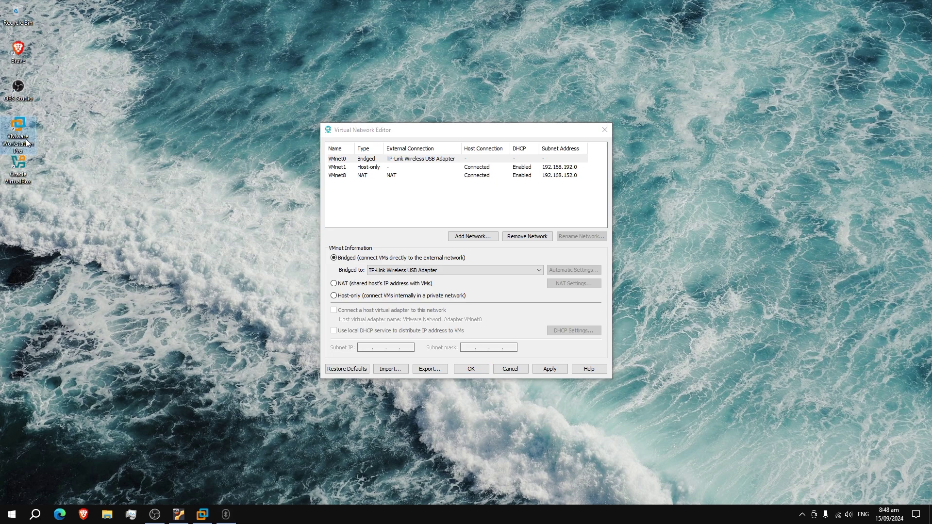
click(383, 255)
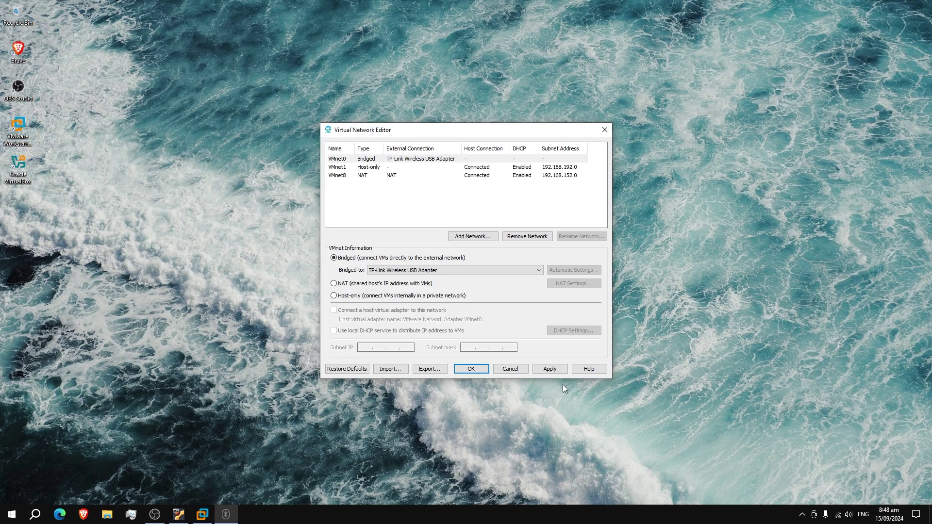
click(558, 372)
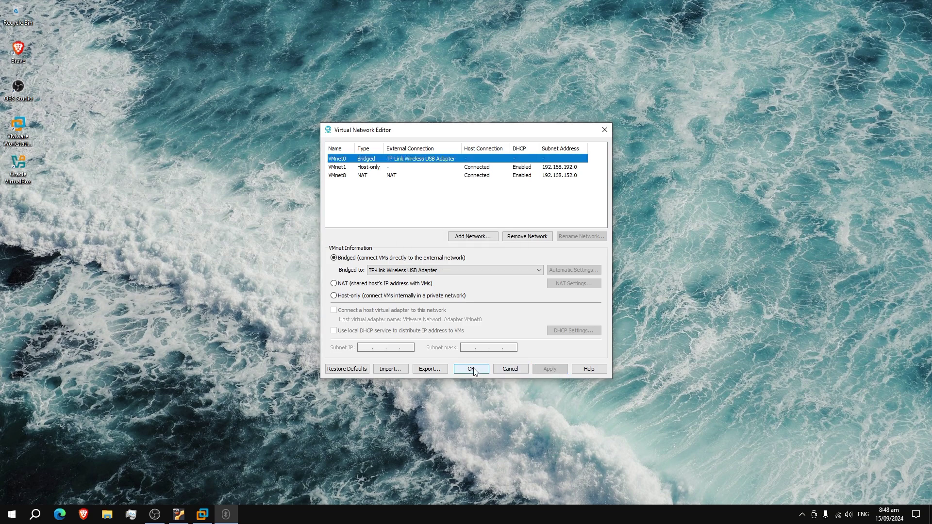
click(471, 369)
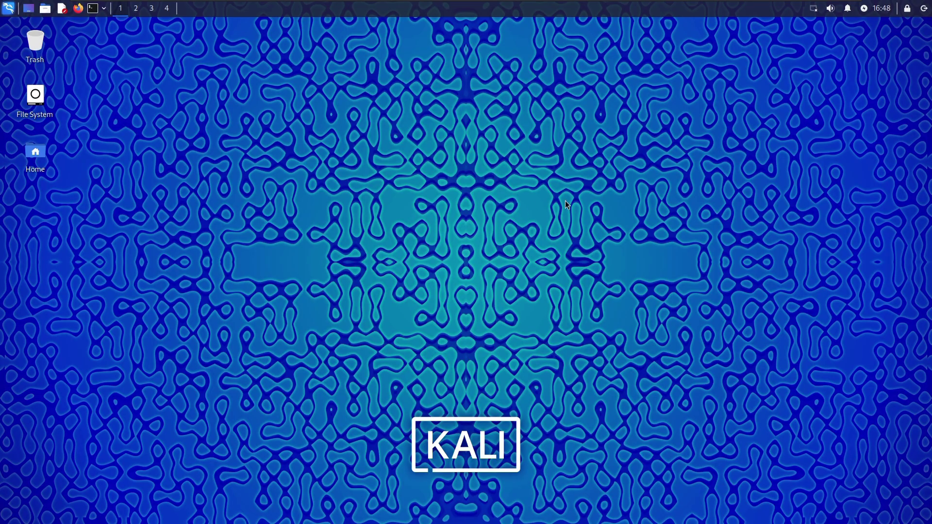
Step: Reconnect Kali's Wired connection 1, then minimize the VM to the Windows desktop
click(814, 10)
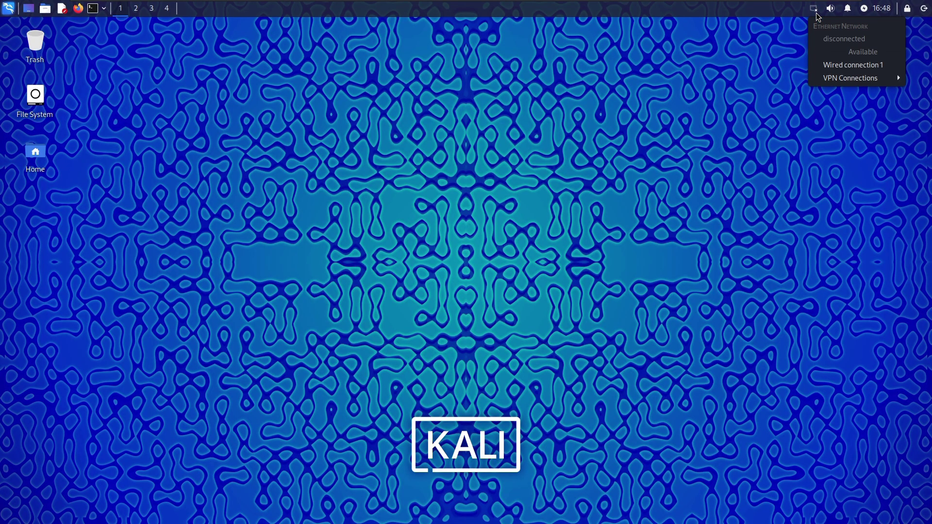
click(842, 63)
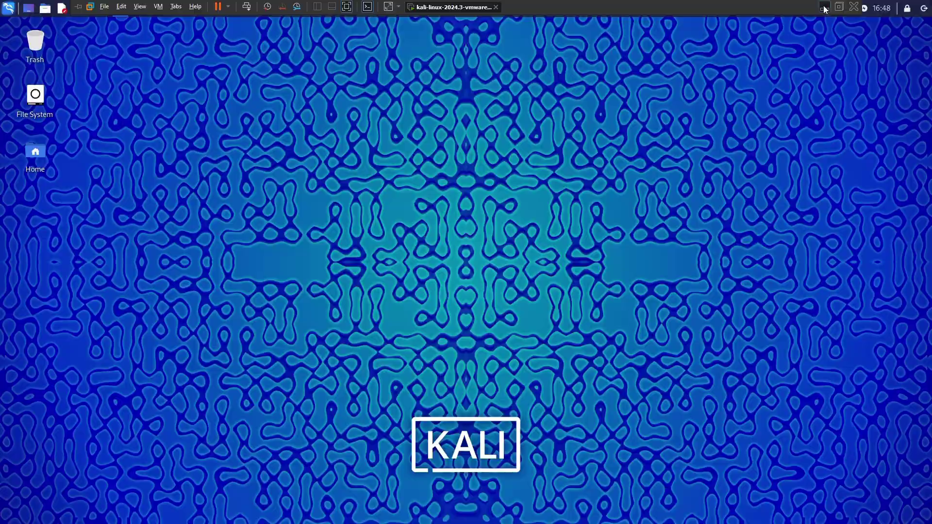
click(826, 8)
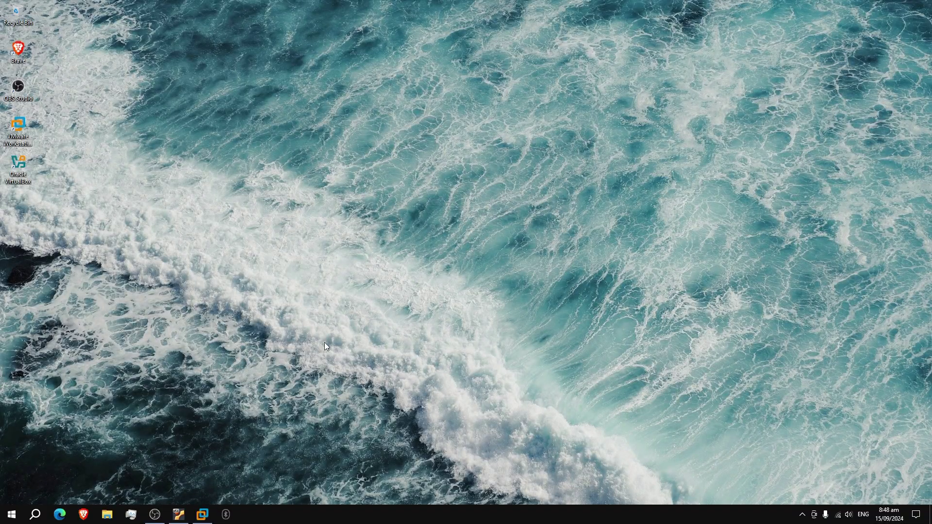